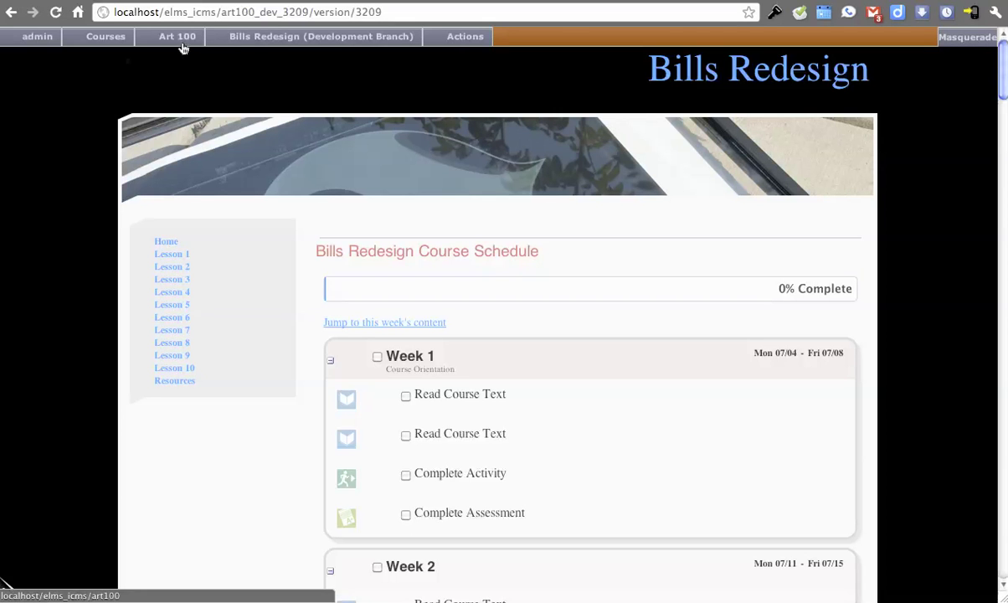
- Open the Art 100 course space and examine its content chart, screenshots and list of all course versions
mouse_move(184, 44)
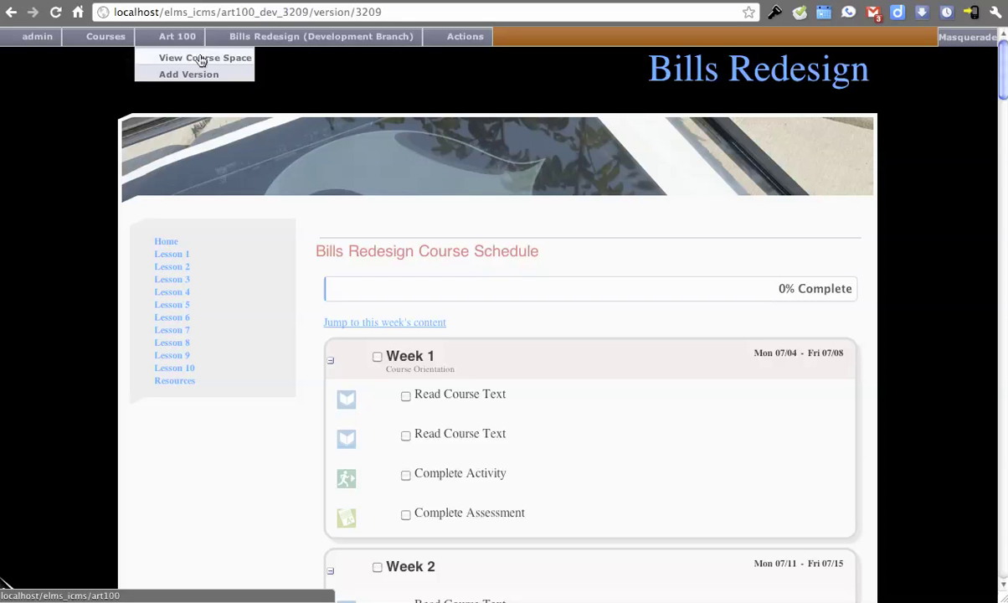
click(203, 61)
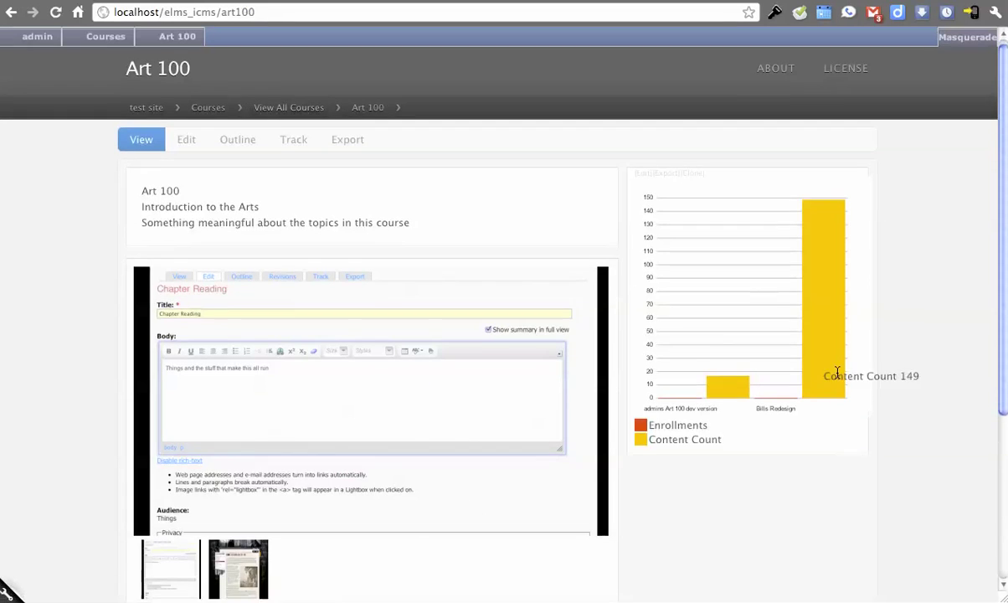
scroll(837, 372, down, 4)
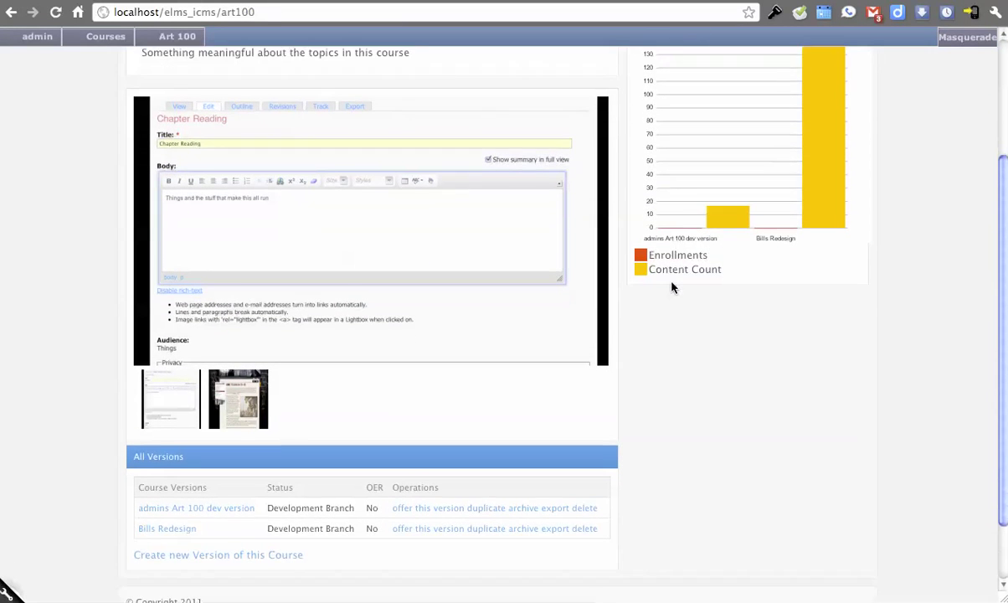
scroll(731, 362, down, 1)
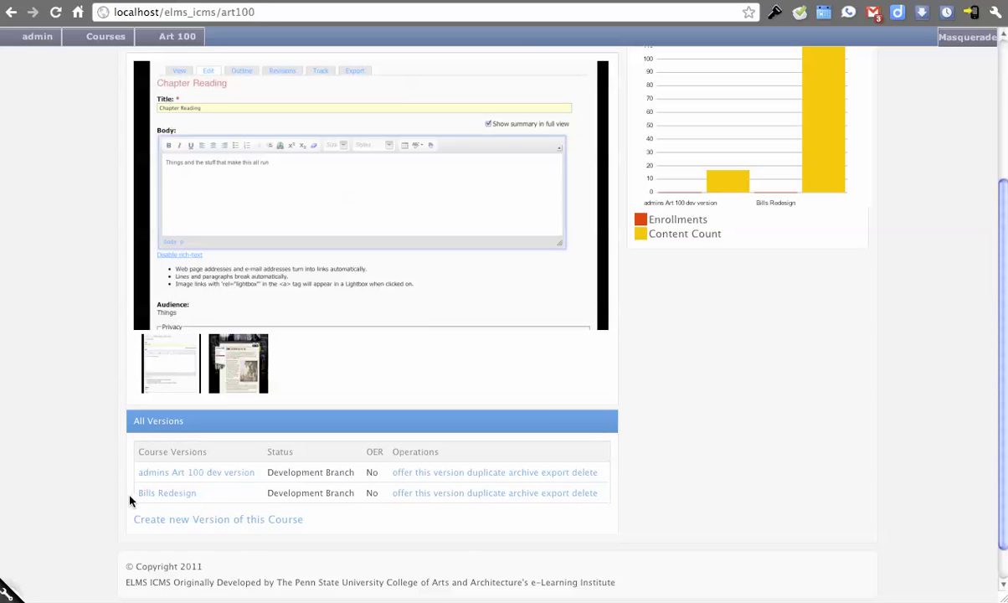
drag(130, 497, 210, 491)
scroll(544, 442, up, 1)
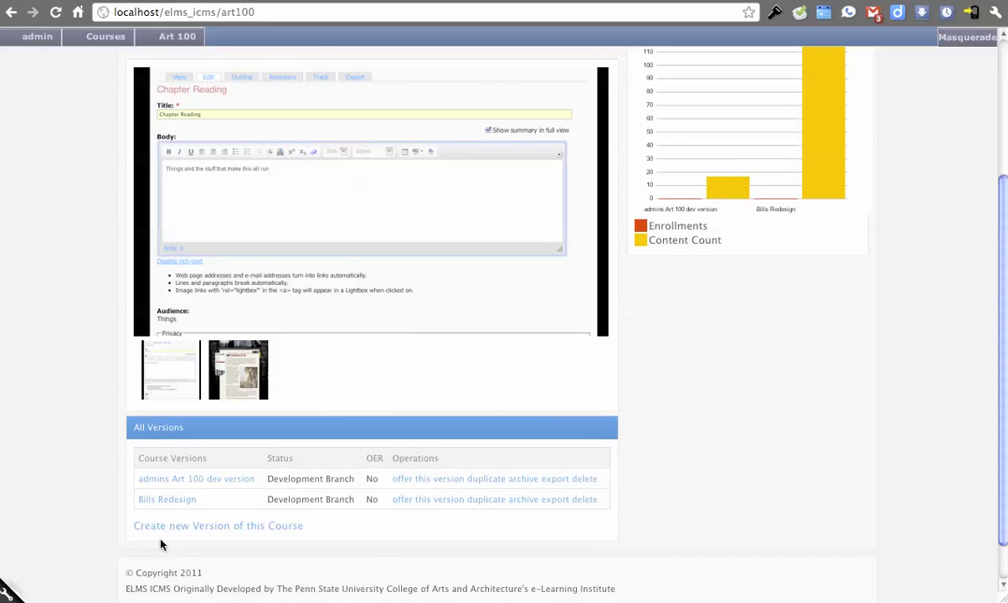
scroll(701, 480, up, 4)
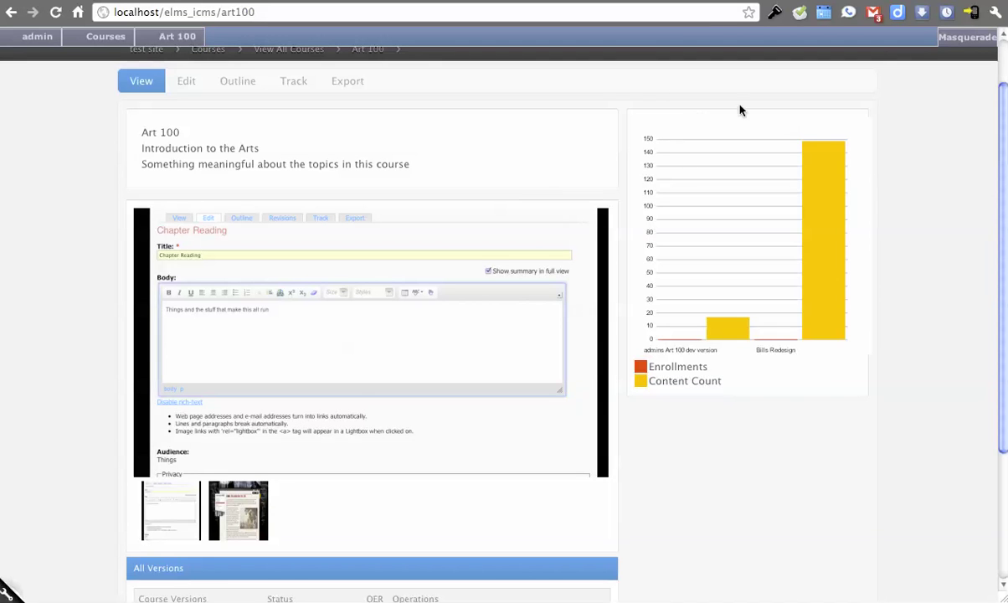
scroll(33, 411, down, 5)
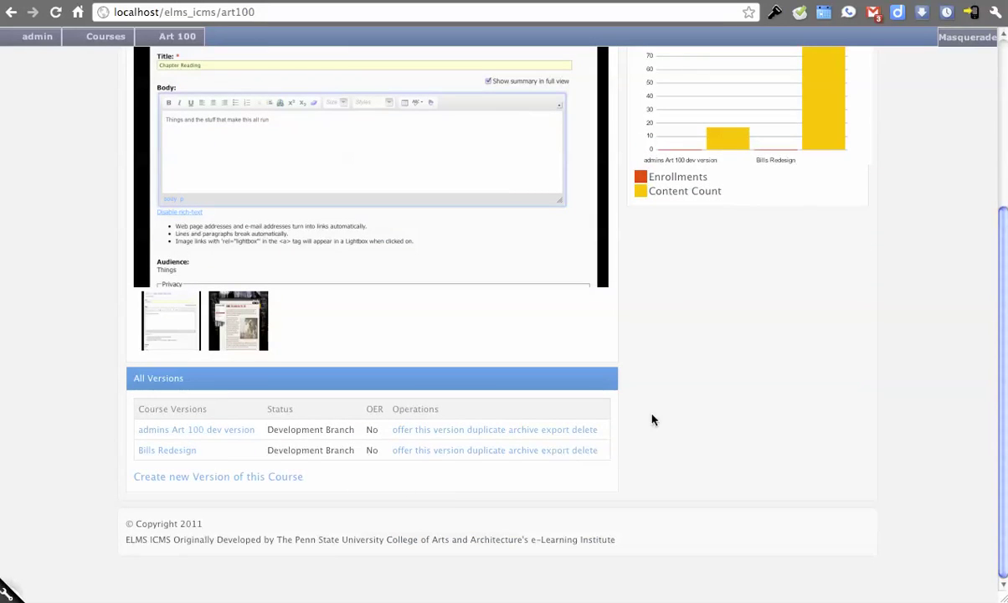
- Open the Bills Redesign version and change its status to Promotional Version, effective immediately
click(176, 452)
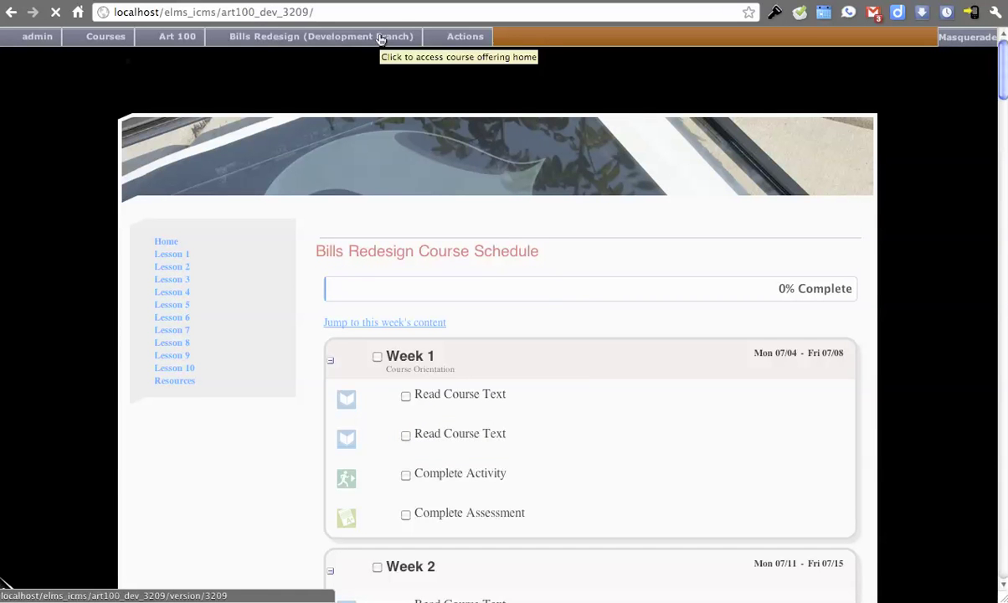
mouse_move(288, 35)
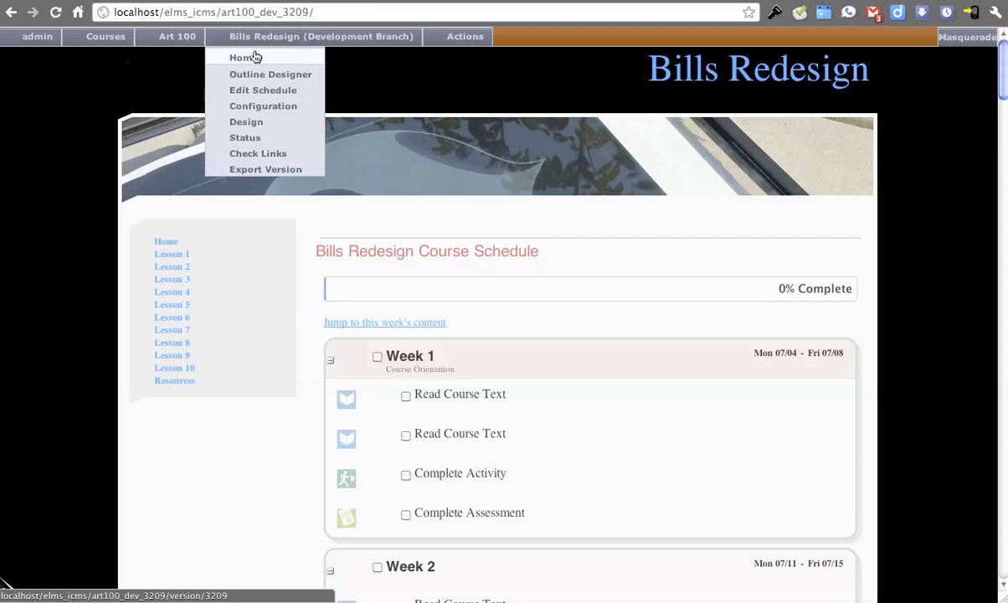
click(251, 136)
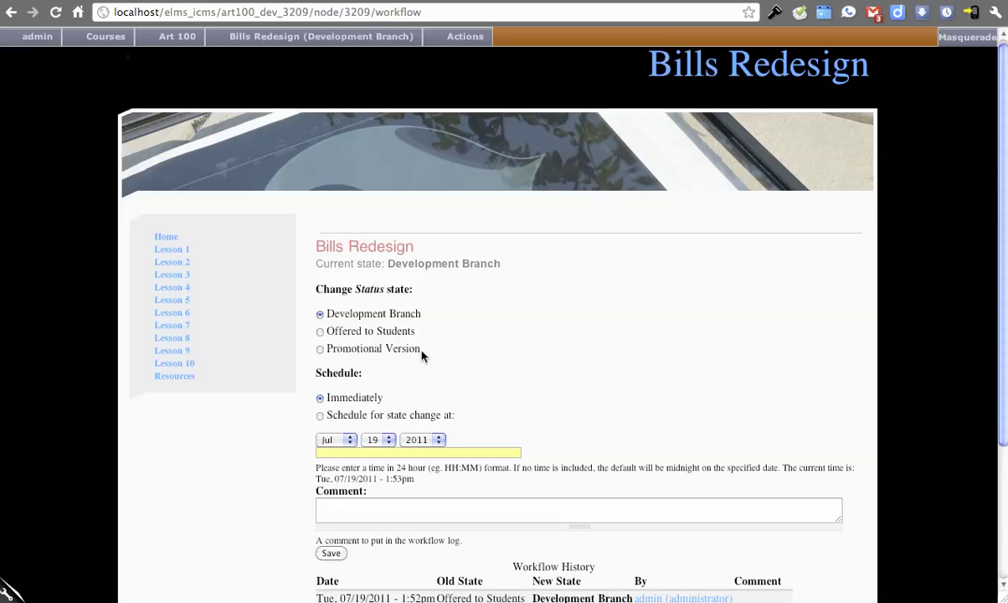
click(333, 352)
click(335, 552)
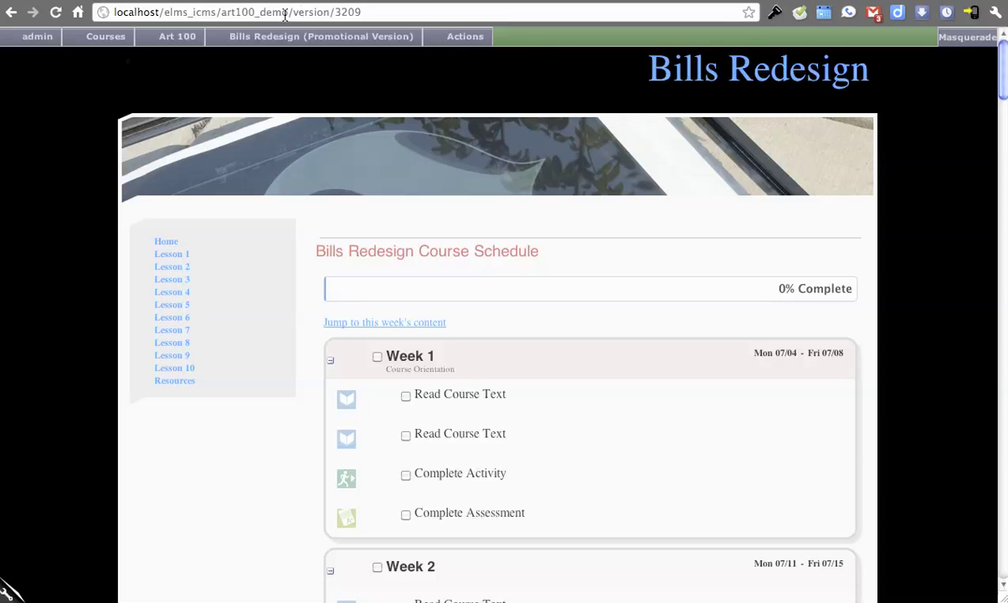
- Inspect the version identifier in the promotional course's address and open Lesson 4
mouse_move(286, 12)
mouse_down()
mouse_move(241, 14)
mouse_move(269, 12)
mouse_up()
click(241, 14)
click(282, 12)
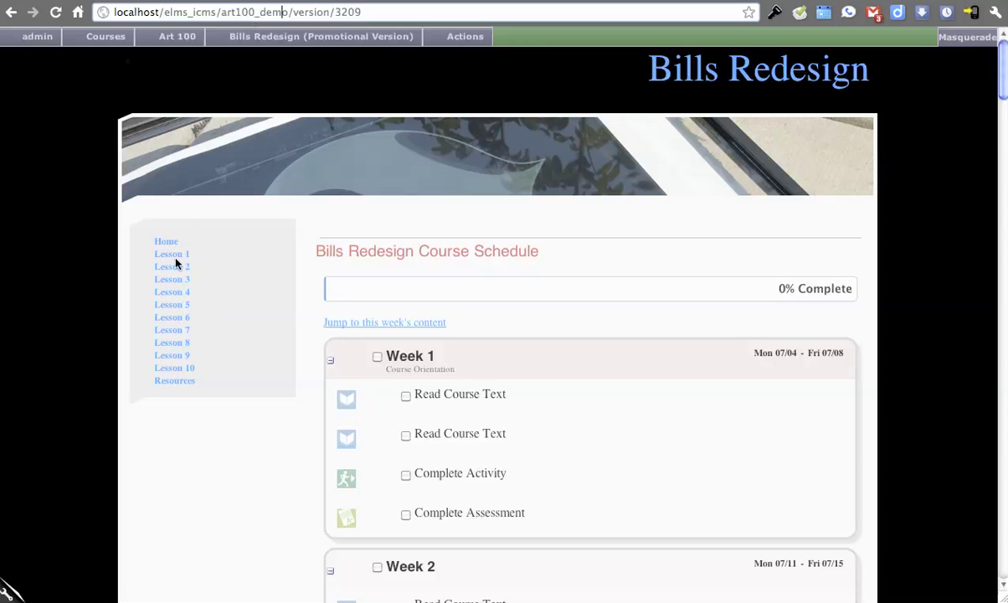
click(162, 279)
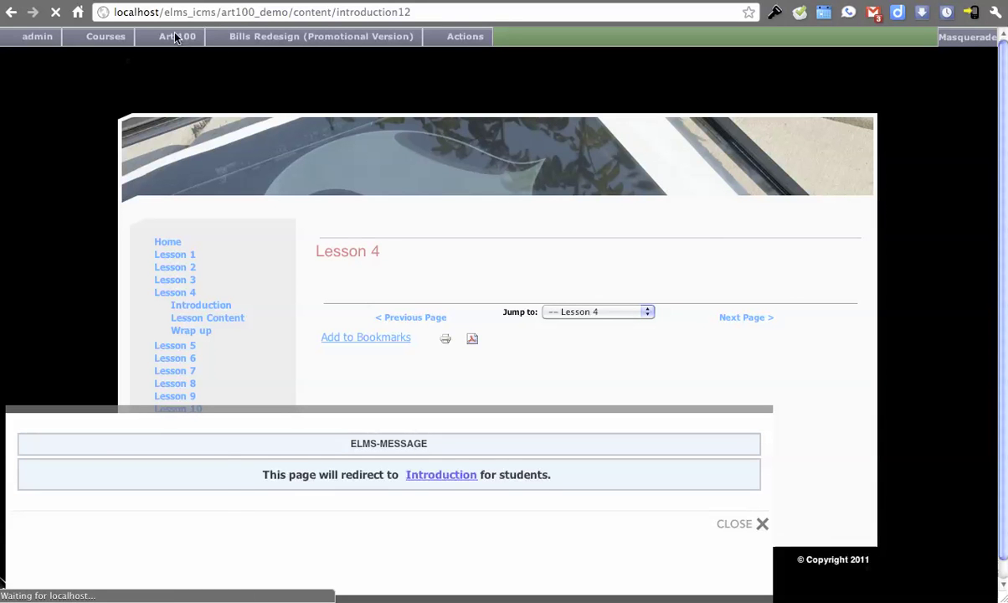
- Return to the Art 100 course space and examine the tour block, content chart and All Versions list
mouse_move(172, 38)
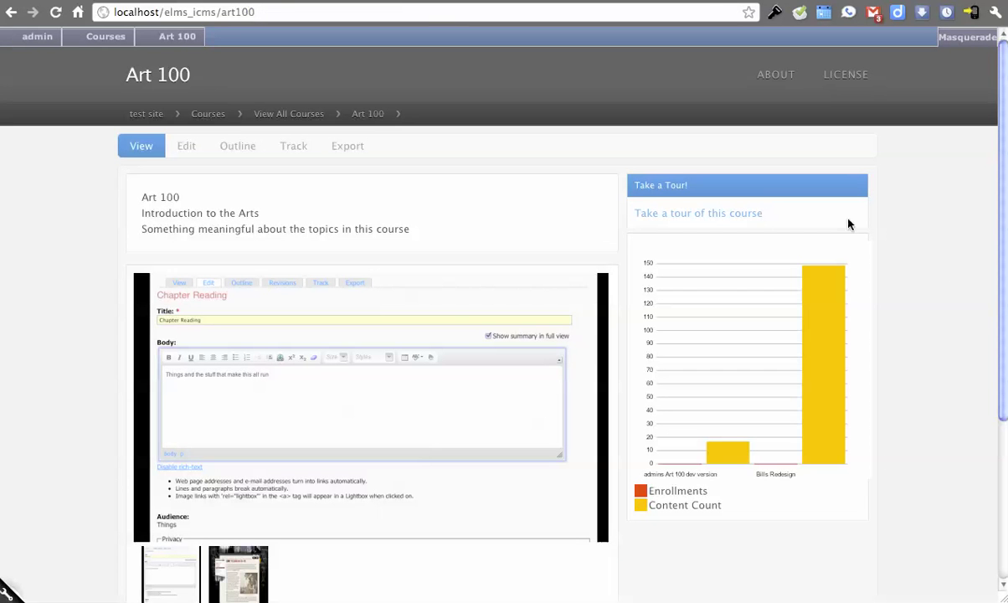
scroll(801, 220, down, 5)
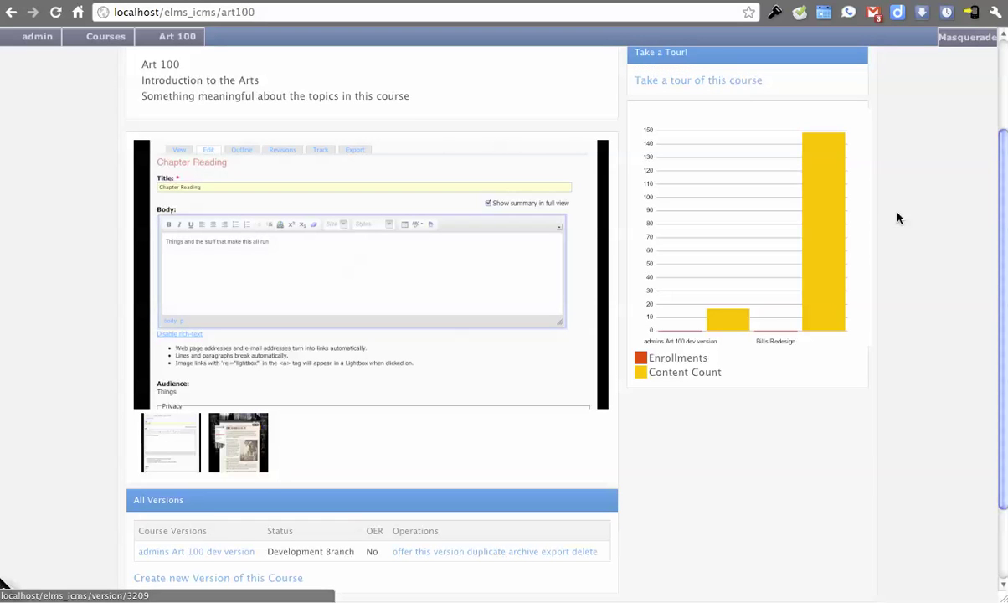
scroll(578, 101, up, 1)
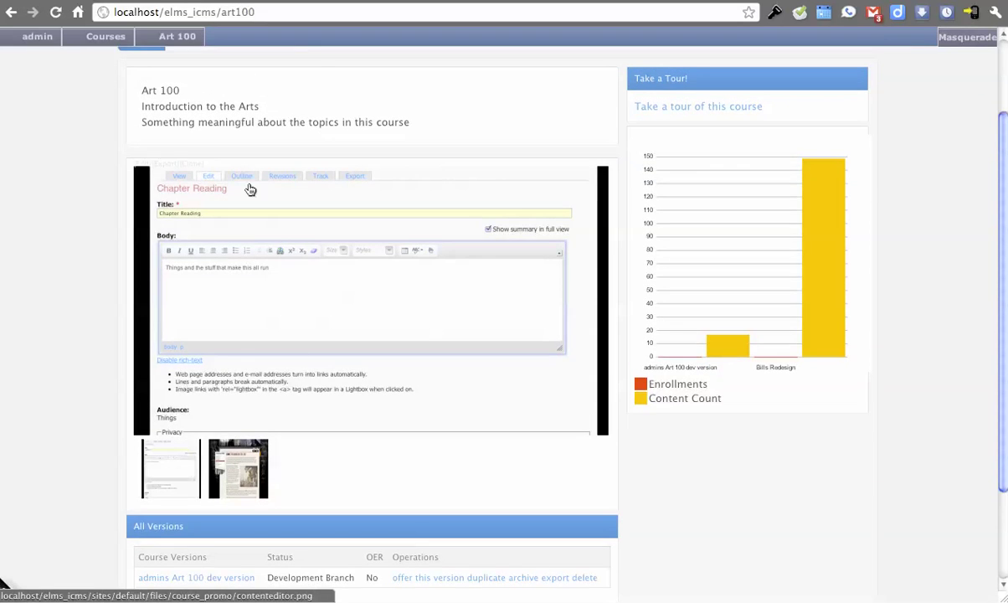
scroll(826, 411, down, 1)
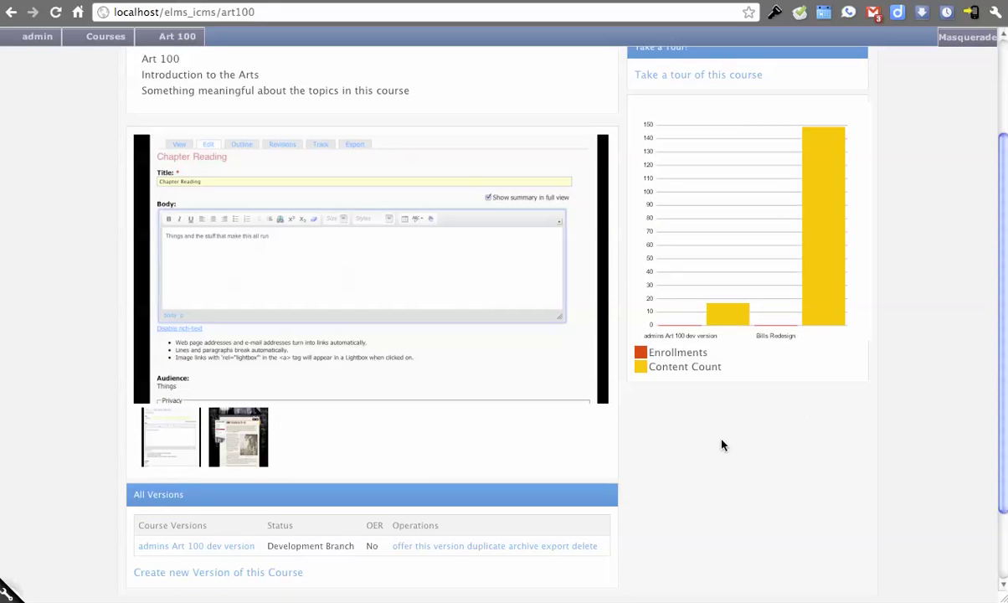
scroll(636, 444, down, 1)
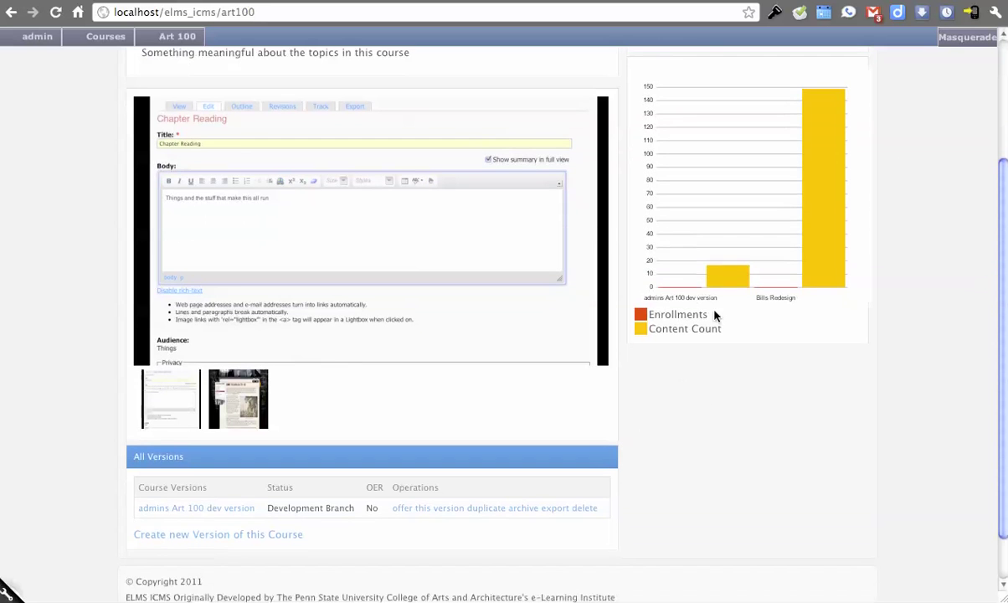
scroll(753, 444, up, 2)
scroll(670, 469, down, 1)
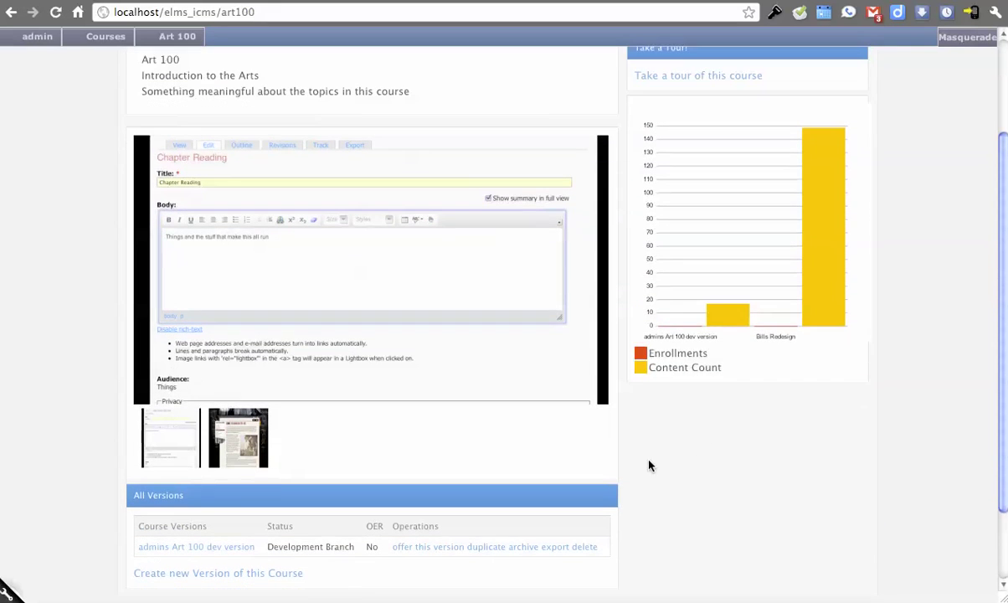
scroll(903, 398, up, 1)
- Enter Bills Redesign through the course tour link and set its status to Development Branch, effective immediately
click(712, 98)
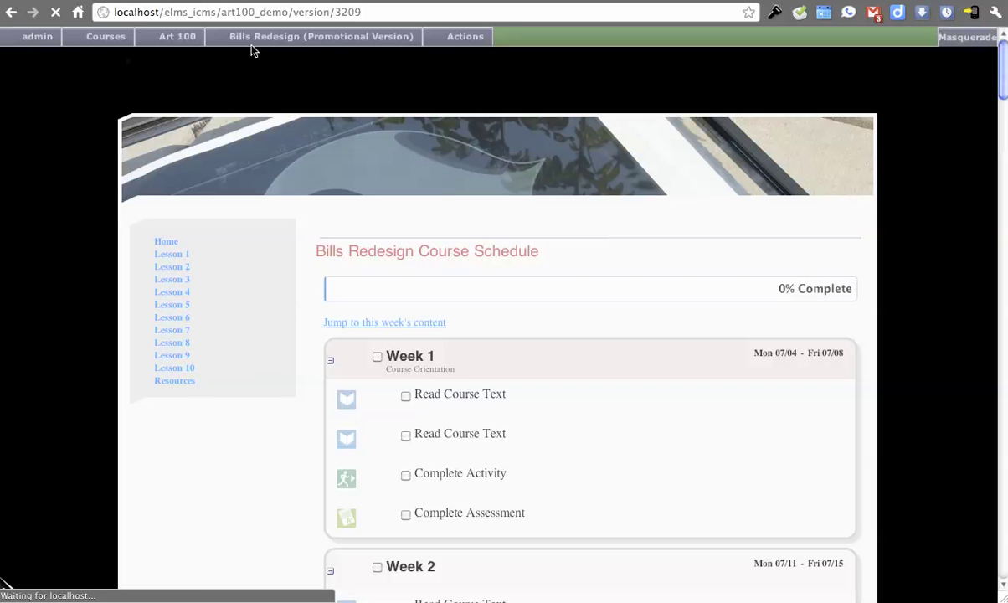
mouse_move(254, 37)
click(245, 136)
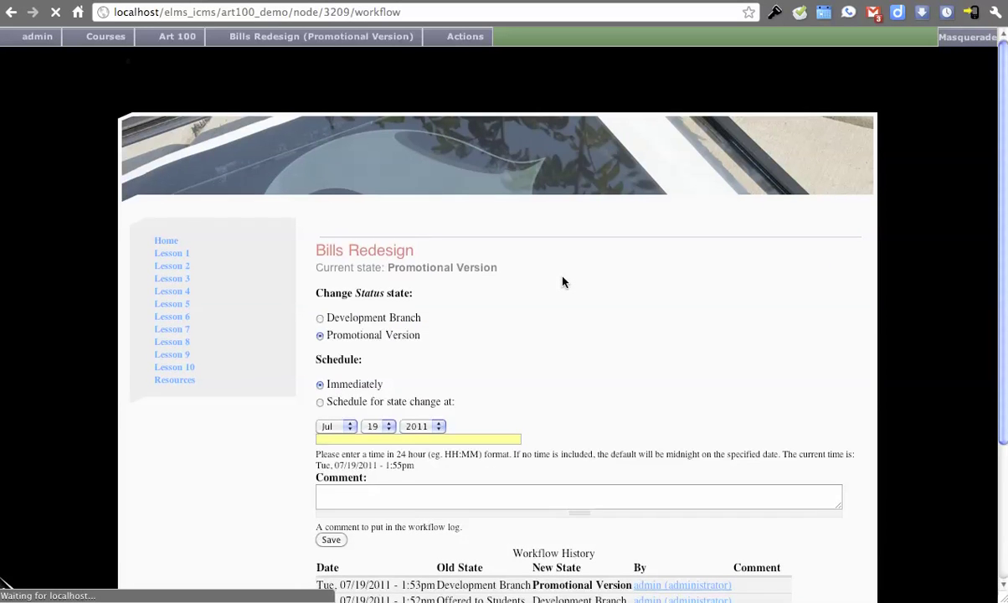
scroll(553, 279, down, 4)
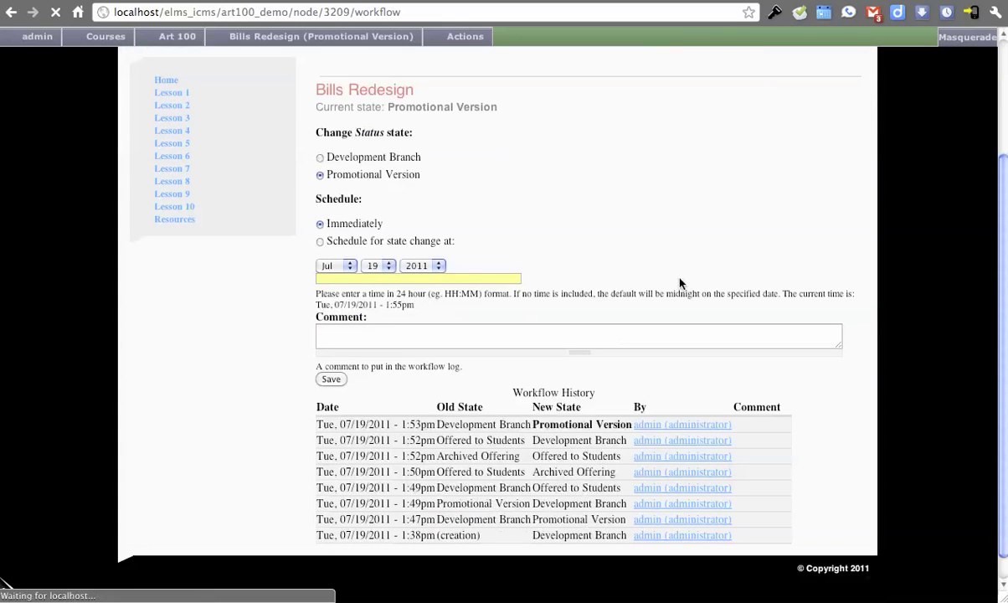
click(320, 157)
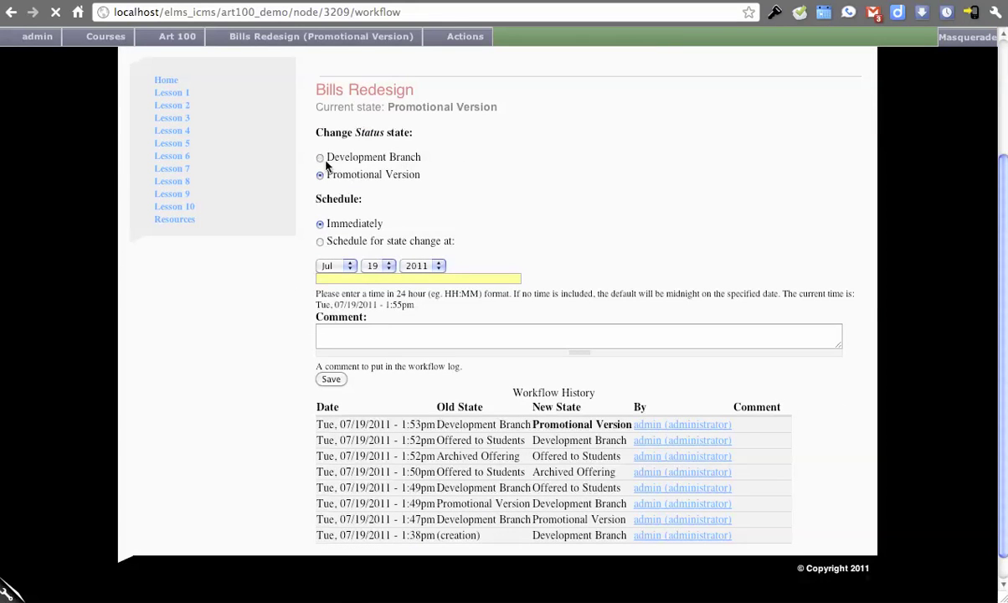
click(331, 379)
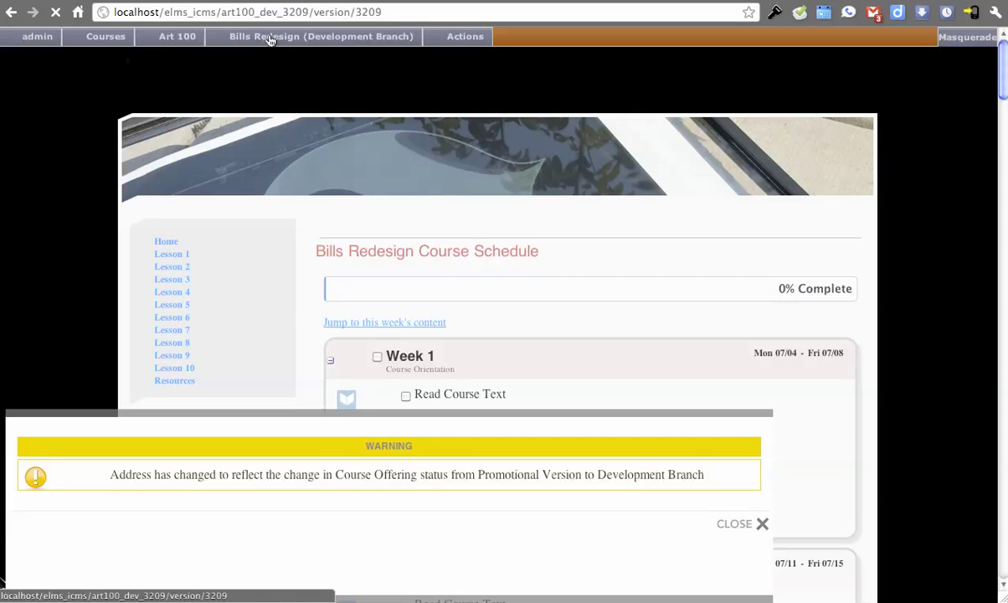
- Change the Bills Redesign status to Offered to Students immediately, with the comment "Offering this course as part of the video"
mouse_move(261, 39)
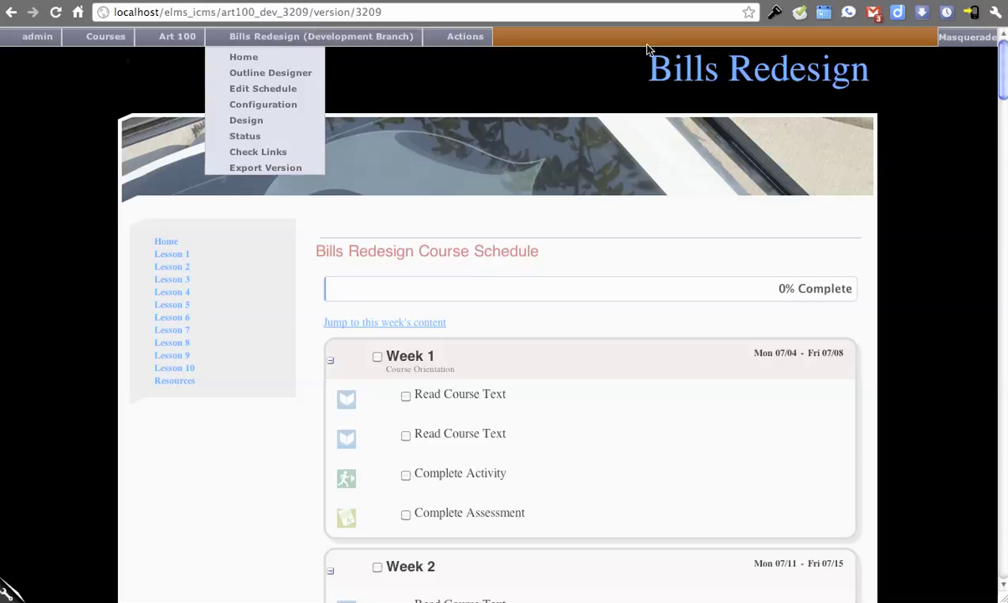
click(243, 138)
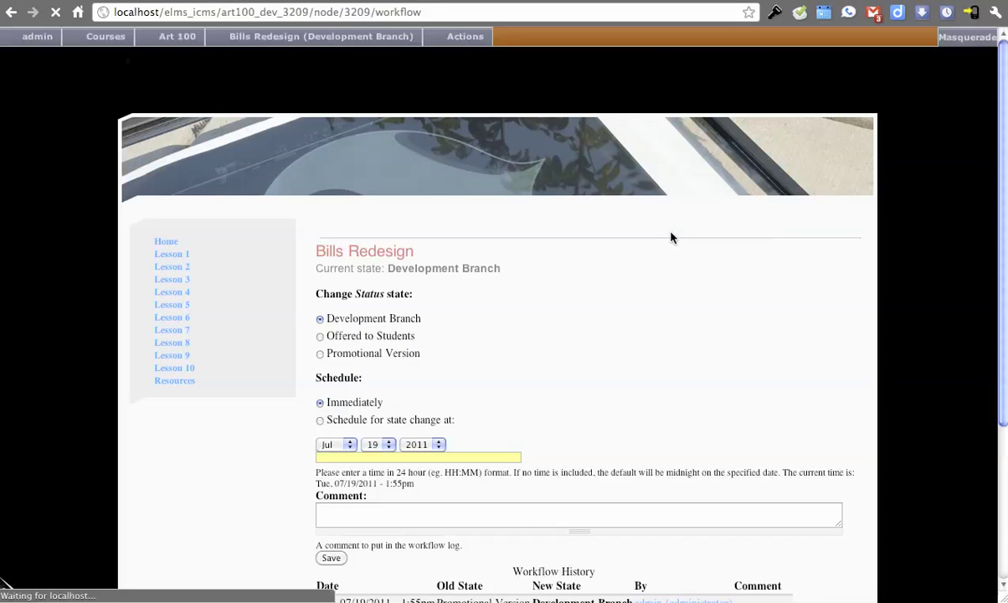
click(320, 336)
scroll(503, 294, down, 2)
scroll(504, 294, down, 1)
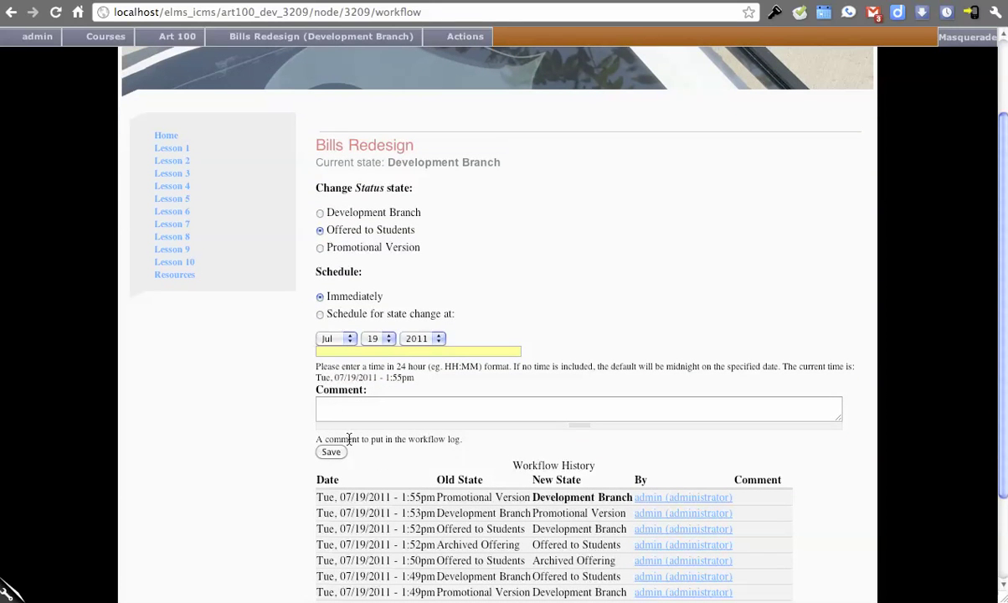
click(359, 410)
text(Of)
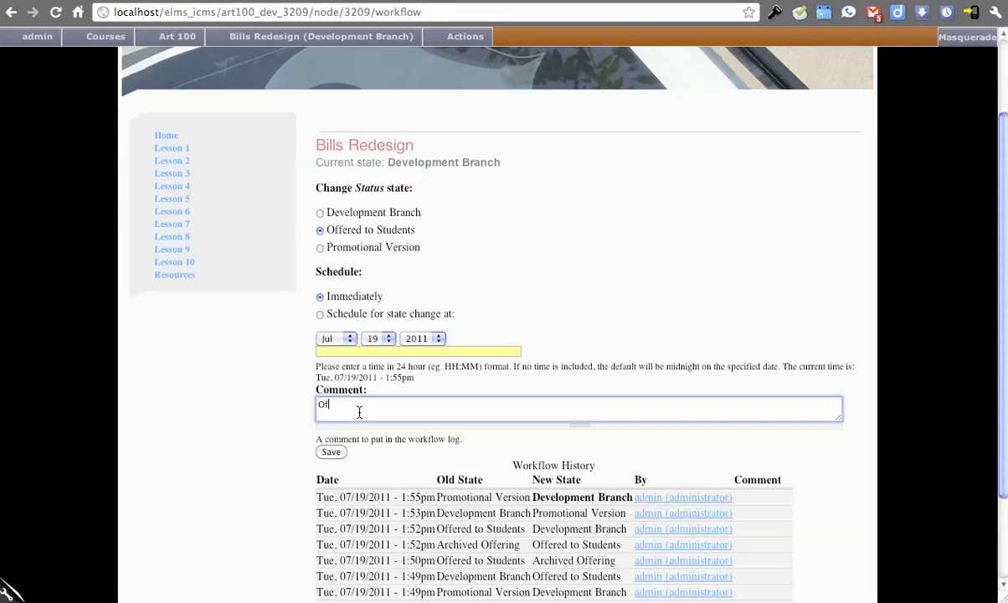
text(fering this course as part of the video)
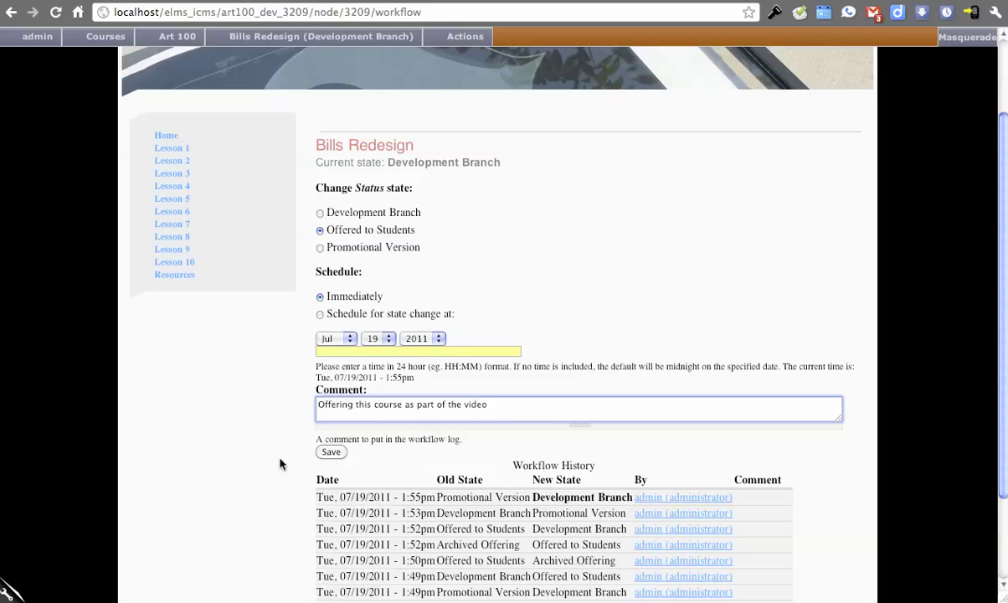
click(331, 451)
scroll(379, 394, down, 3)
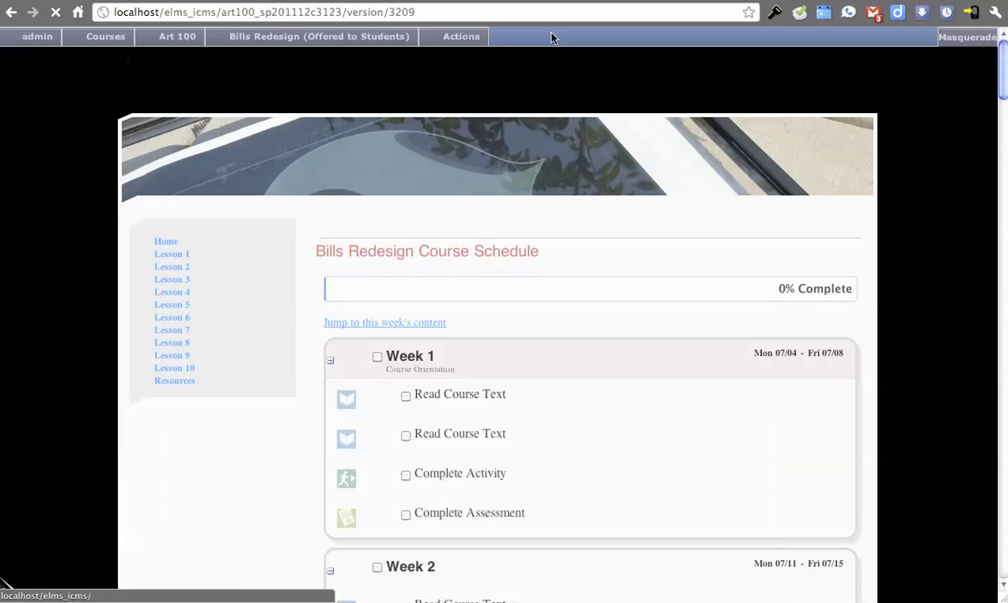
- Examine the semester and section identifier in the offered course's web address
drag(259, 12, 338, 13)
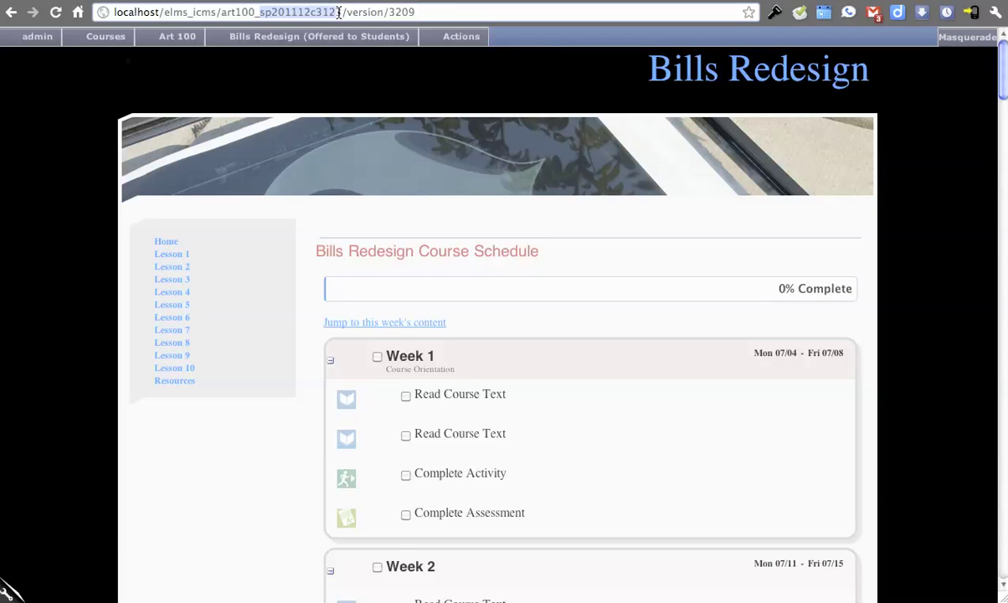
click(262, 12)
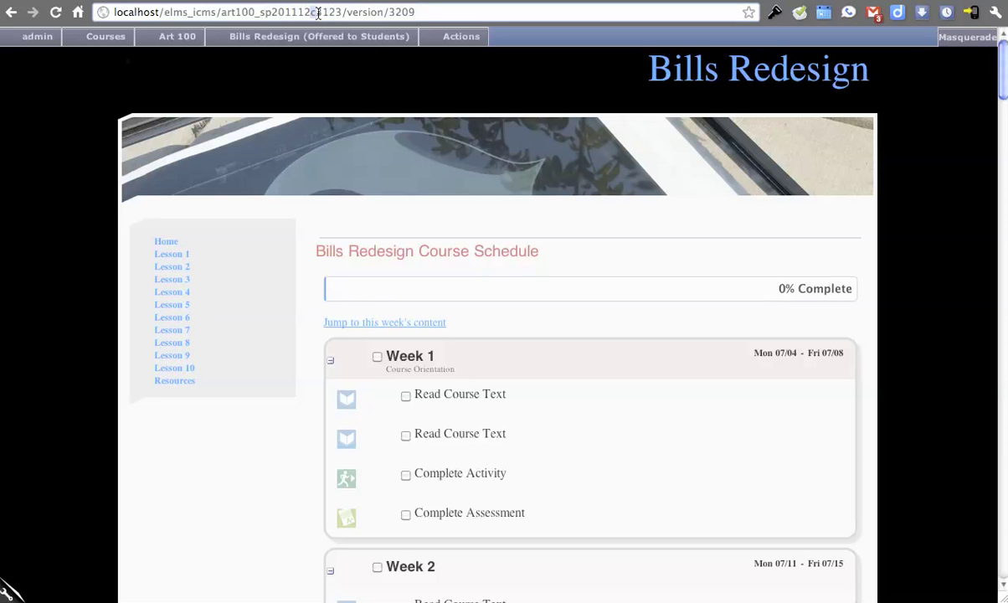
triple_click(308, 11)
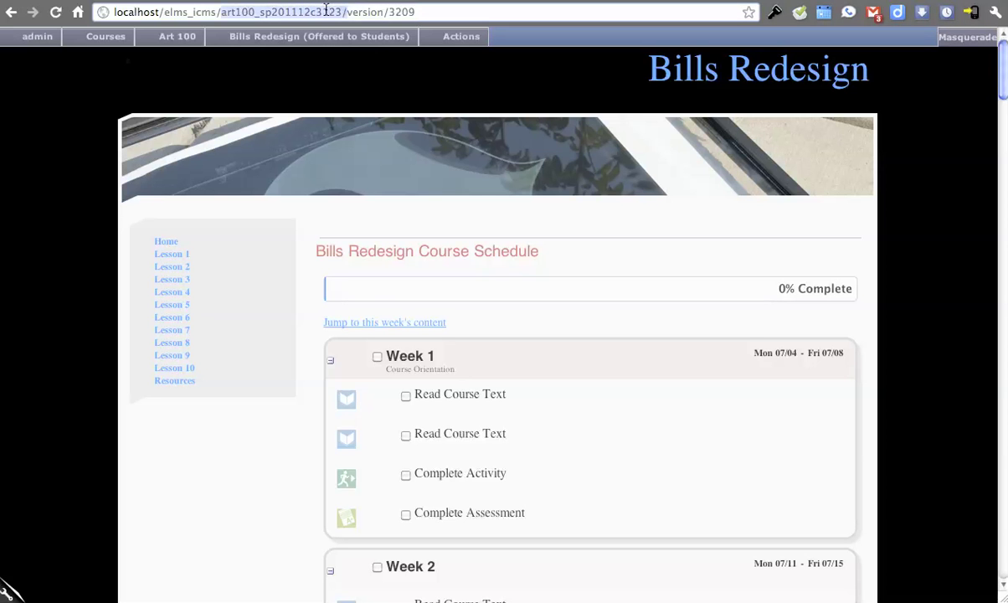
click(351, 12)
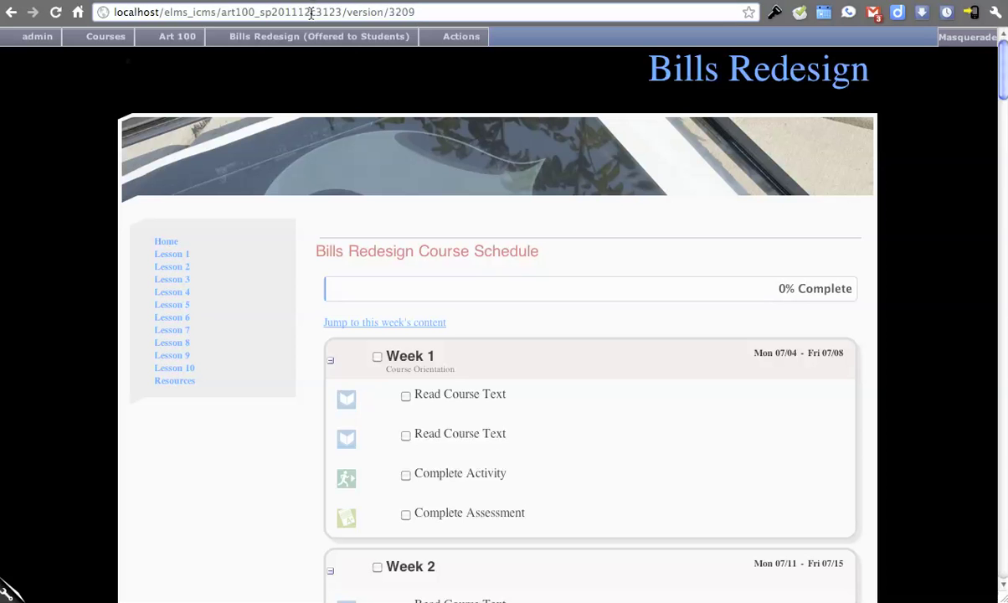
mouse_move(311, 46)
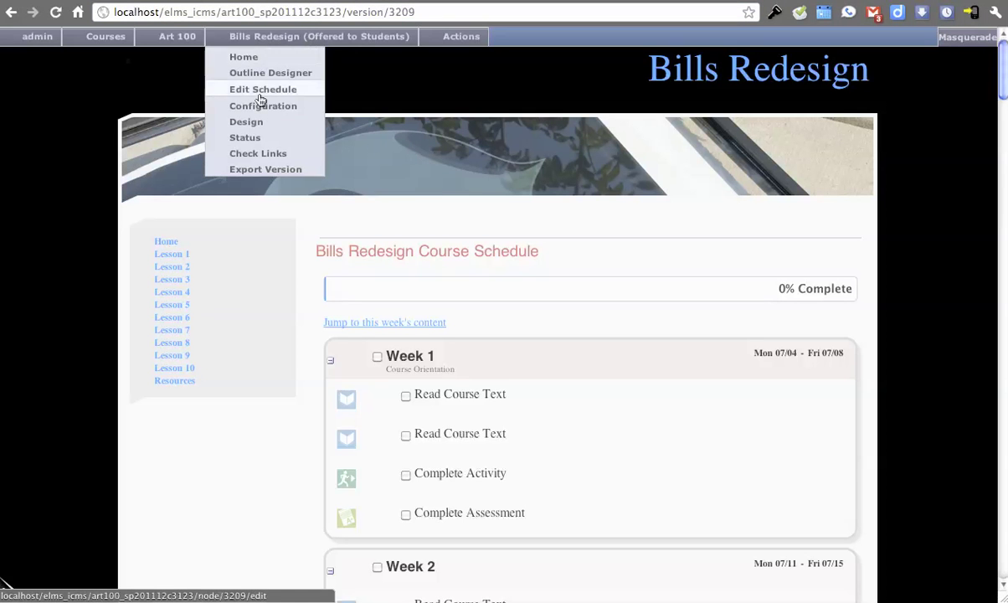
- Open the Bills Redesign status settings and select Archived Offering as the new state
click(251, 139)
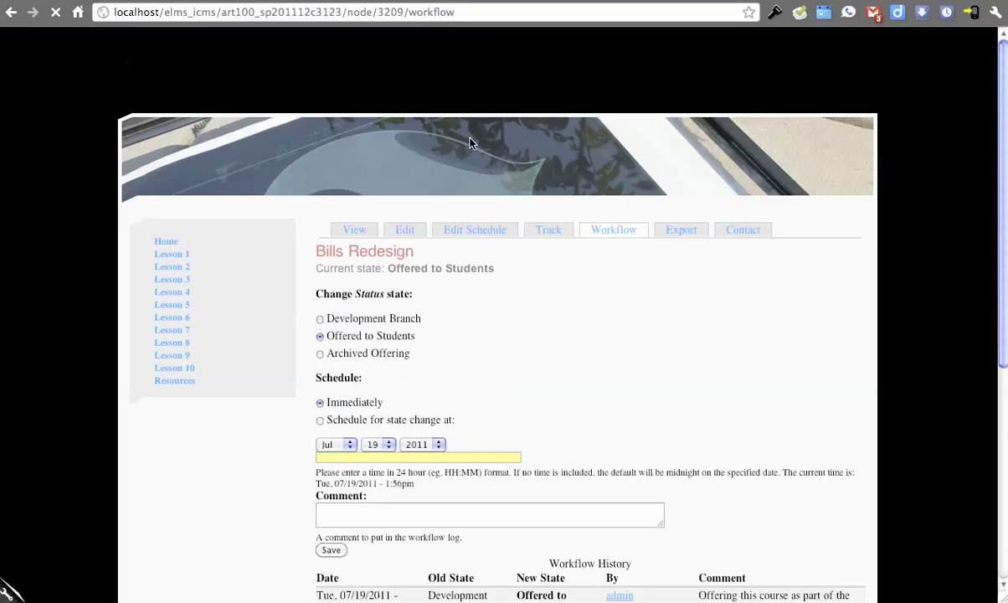
click(319, 353)
scroll(470, 312, down, 3)
- Schedule the state change to Archived Offering for December 25, 2011 instead of immediately
click(320, 311)
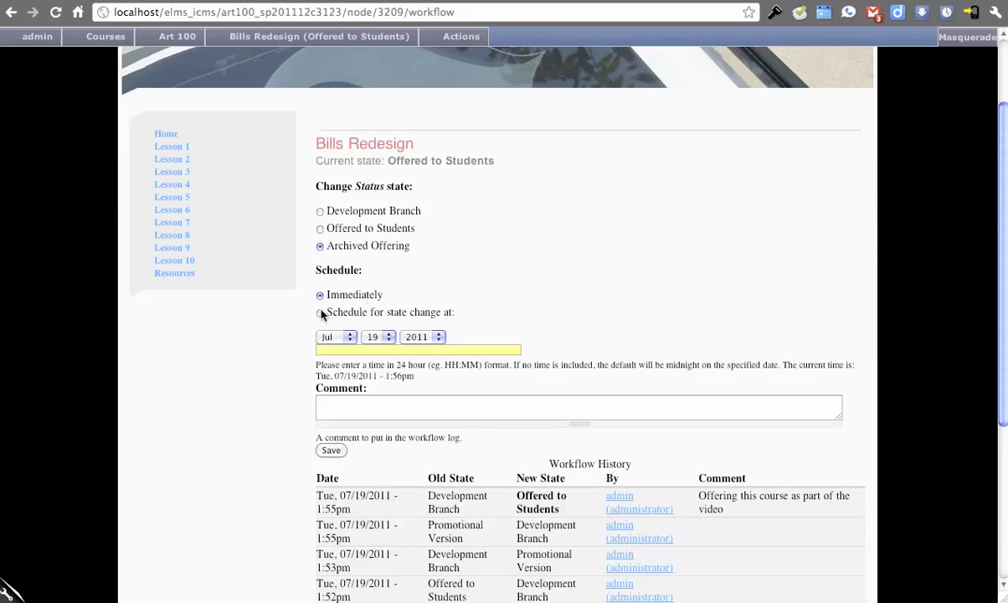
scroll(281, 295, down, 1)
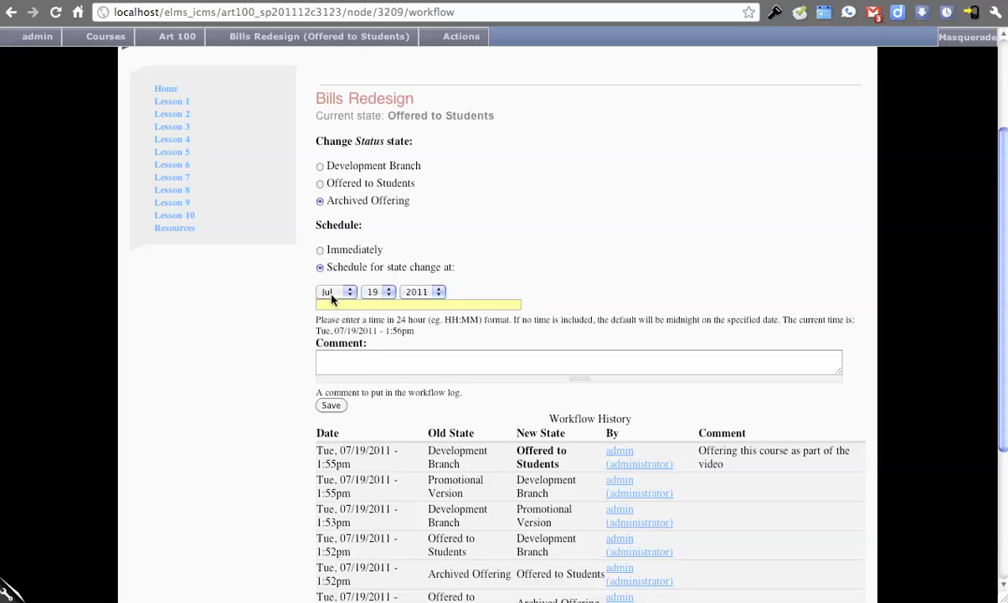
click(332, 299)
click(334, 354)
click(377, 292)
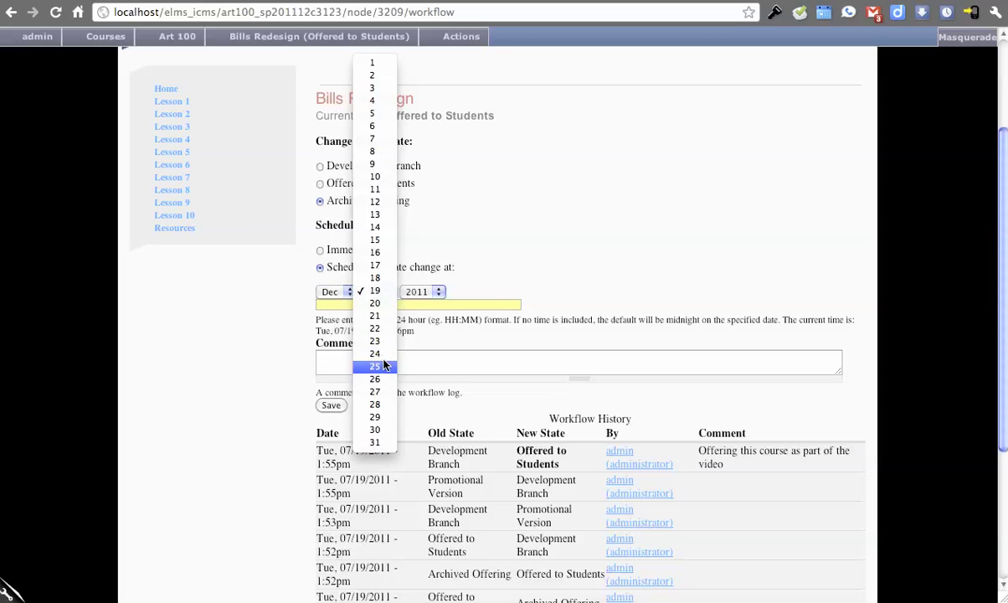
click(383, 365)
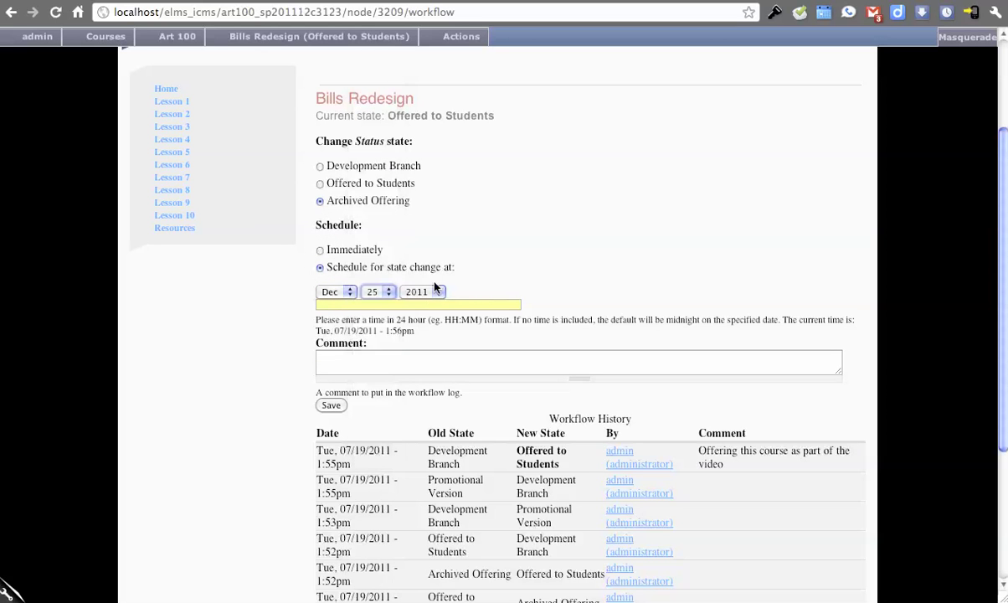
- Archive Bills Redesign with immediate effect and examine the archive identifier in its web address
click(319, 250)
click(331, 405)
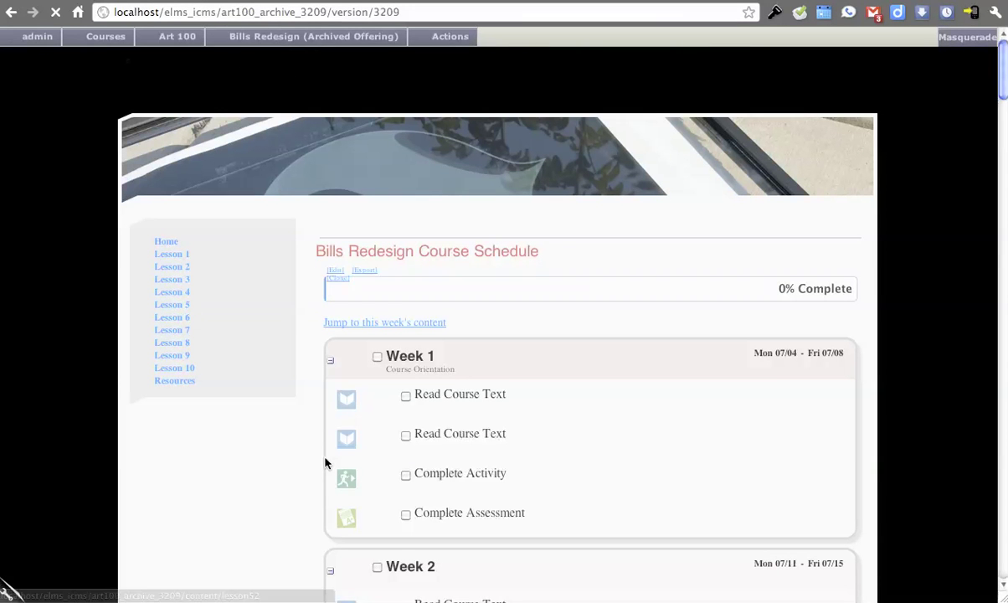
drag(220, 14, 289, 14)
click(284, 15)
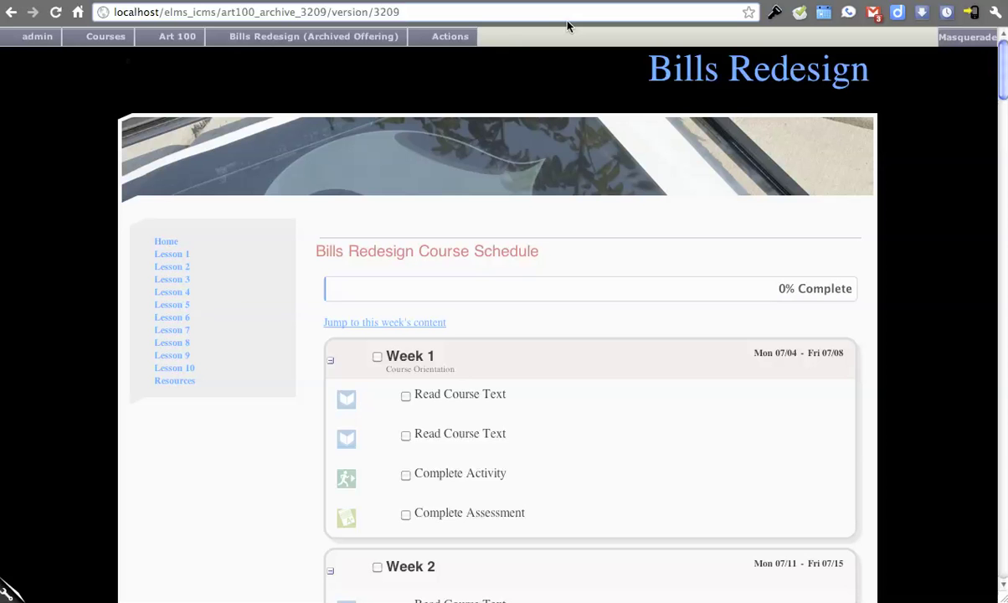
- Try to load the version from a made-up development address, replacing the archive part so it reads art100_dev_12343/version/3209
drag(327, 14, 283, 14)
key(BackSpace)
key(BackSpace)
key(BackSpace)
key(BackSpace)
key(BackSpace)
key(BackSpace)
text(de)
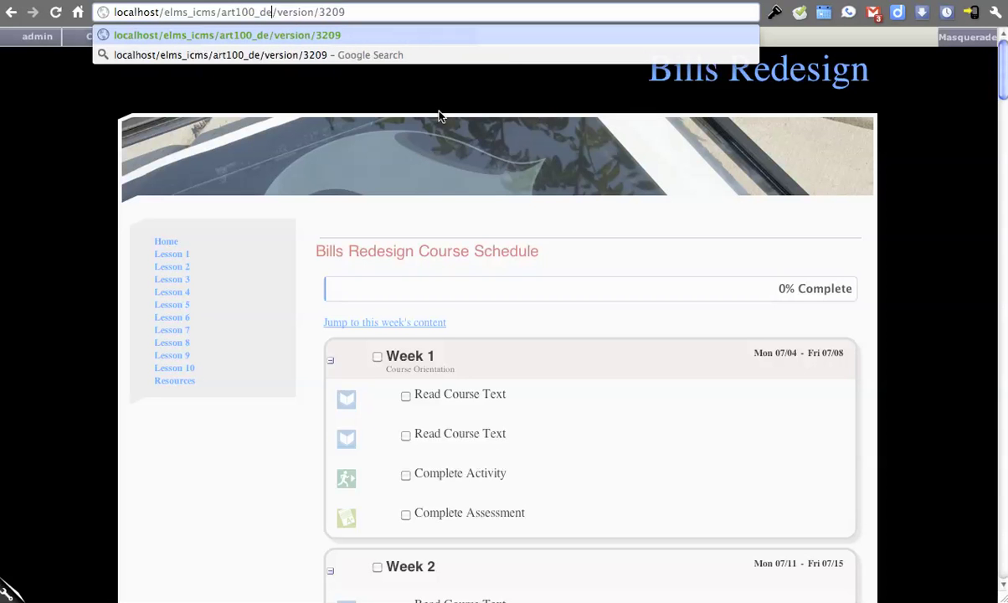
text(v_12343)
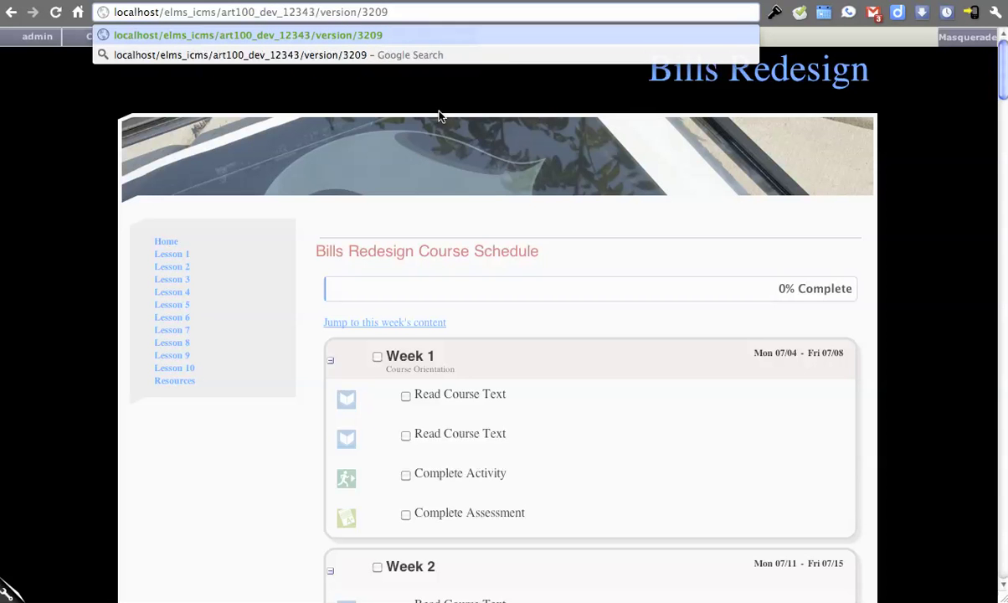
key(Return)
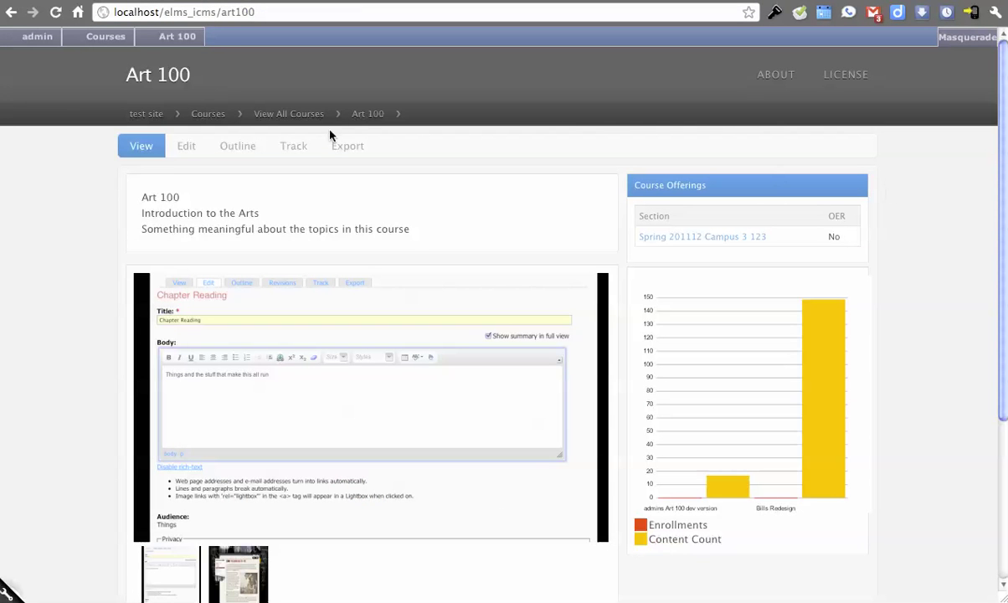
- Try to load a made-up offering address by extending the Art 100 address to art100_sp0123123
double_click(232, 17)
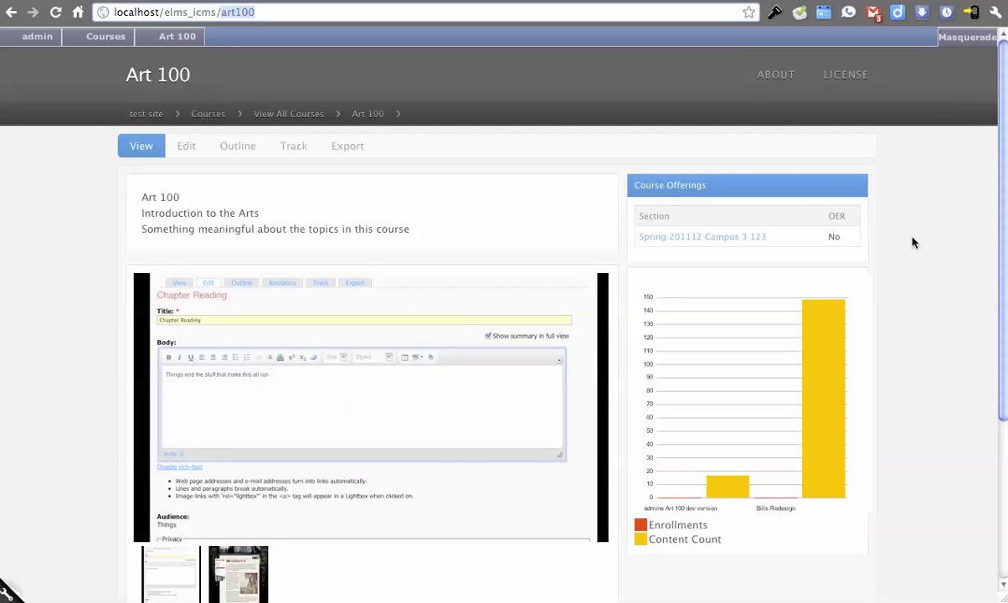
click(289, 13)
text(_sp0123123)
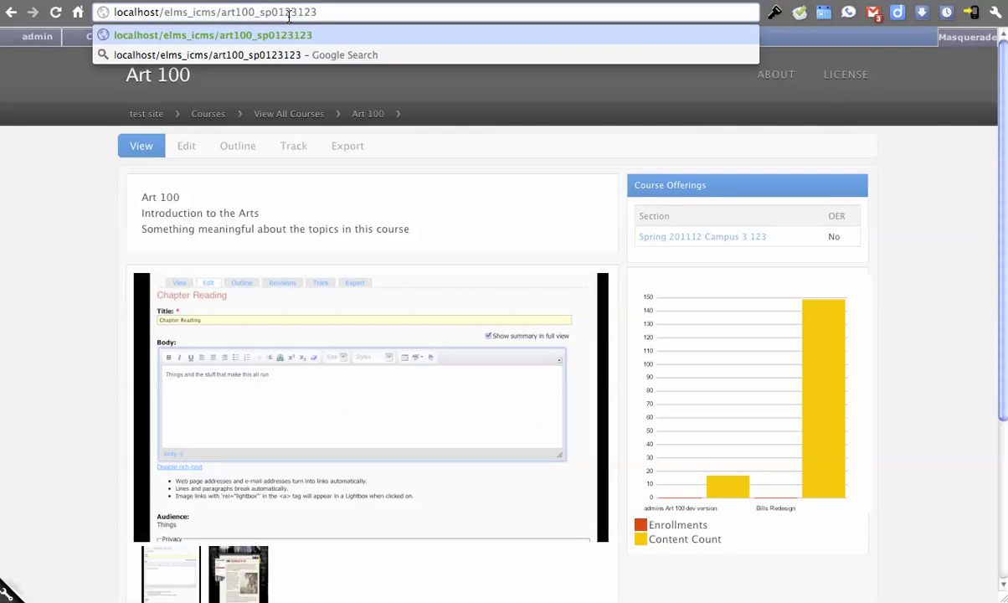
key(Return)
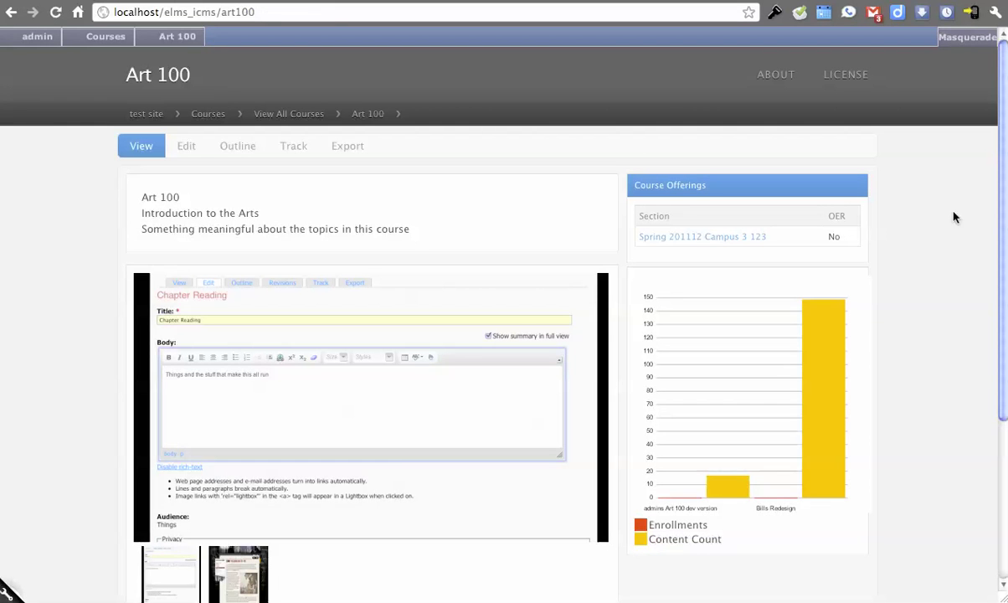
- Examine the All Versions list, Course Offerings block and content chart of the Art 100 course space
scroll(922, 250, down, 4)
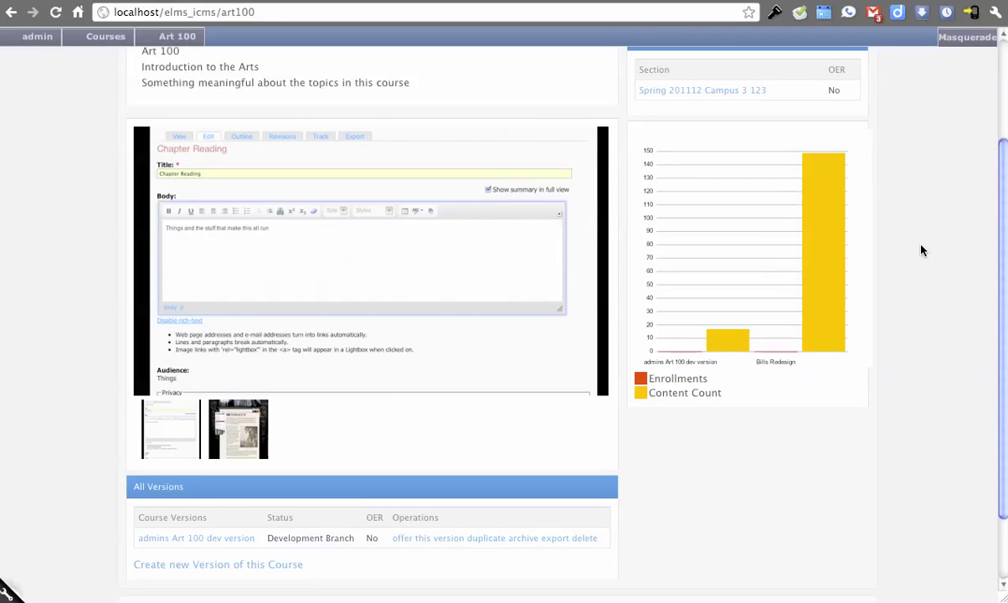
scroll(904, 240, up, 2)
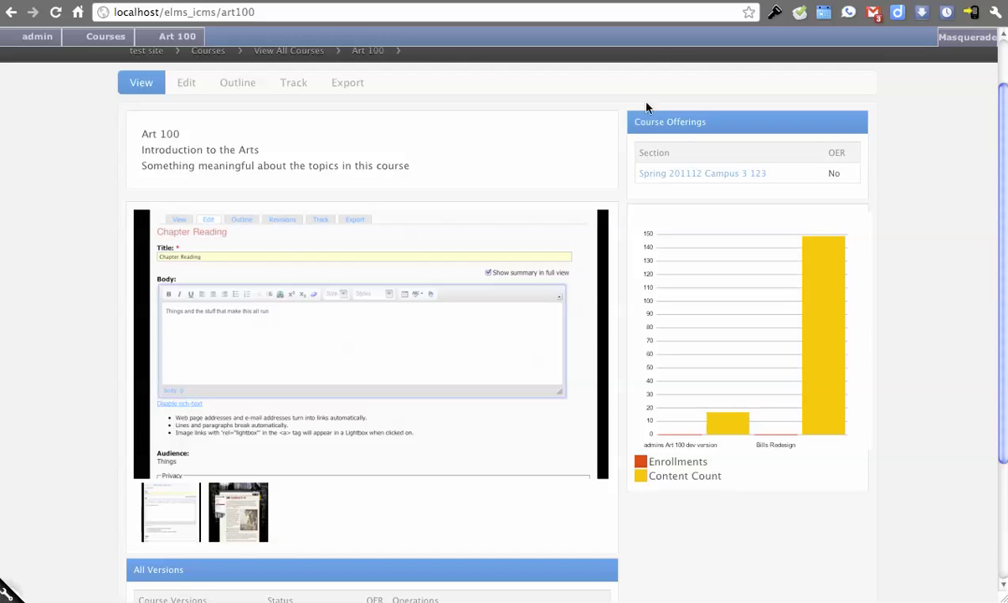
scroll(114, 154, down, 1)
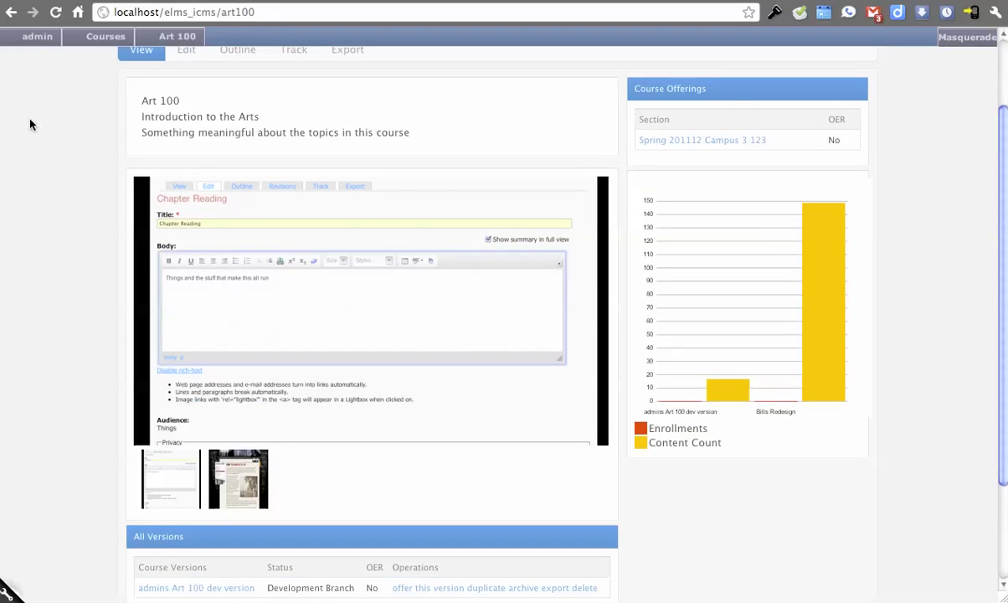